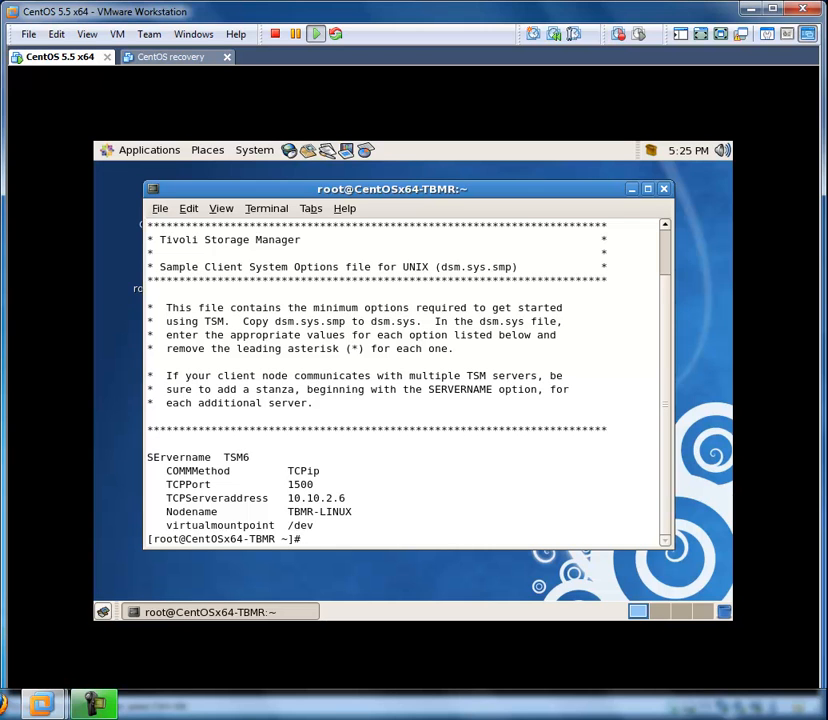
- Clear the terminal and install tbmr-6.3-4.x86_64.rpm from /media/TBMR/linux/install/main with rpm -ivh
{"action": "type", "text": "clear"}
{"action": "key", "text": "Return"}
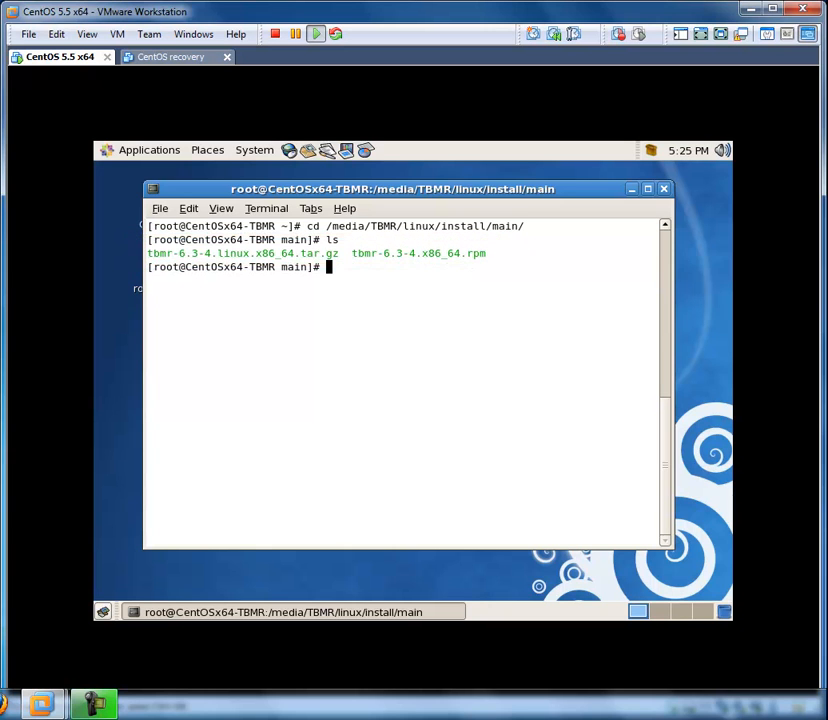
{"action": "type", "text": "rpm -ivh tbmr-6.3-4.x86_64.rpm"}
{"action": "key", "text": "Return"}
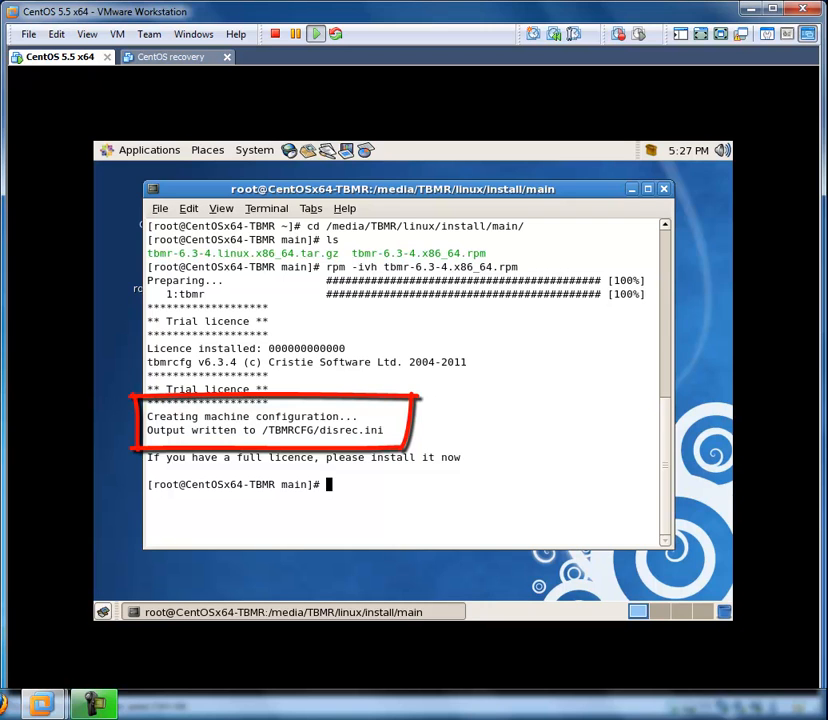
- Return to the home directory and list the contents of /TBMRCFG
{"action": "type", "text": "cd"}
{"action": "key", "text": "Return"}
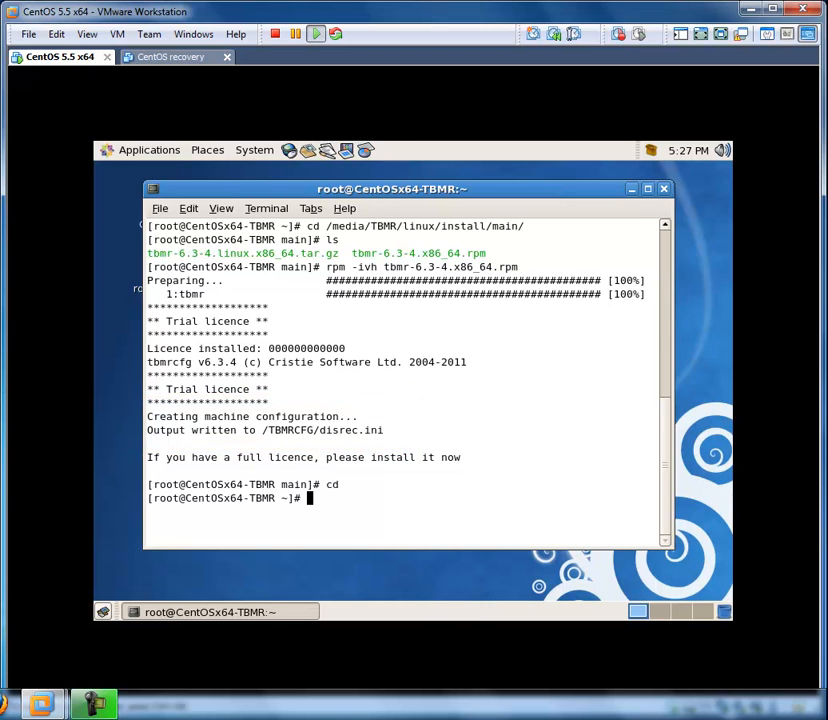
{"action": "type", "text": "ls /TBMR"}
{"action": "key", "text": "Tab"}
{"action": "key", "text": "Return"}
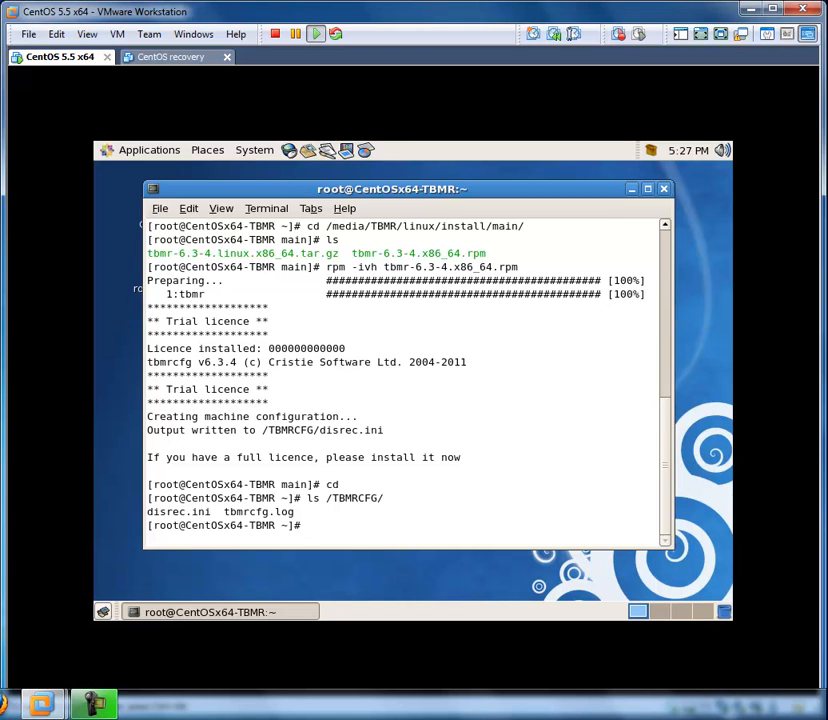
- Start the dsmc command-line client and run an incremental backup with inc
{"action": "type", "text": "dsmc"}
{"action": "key", "text": "Return"}
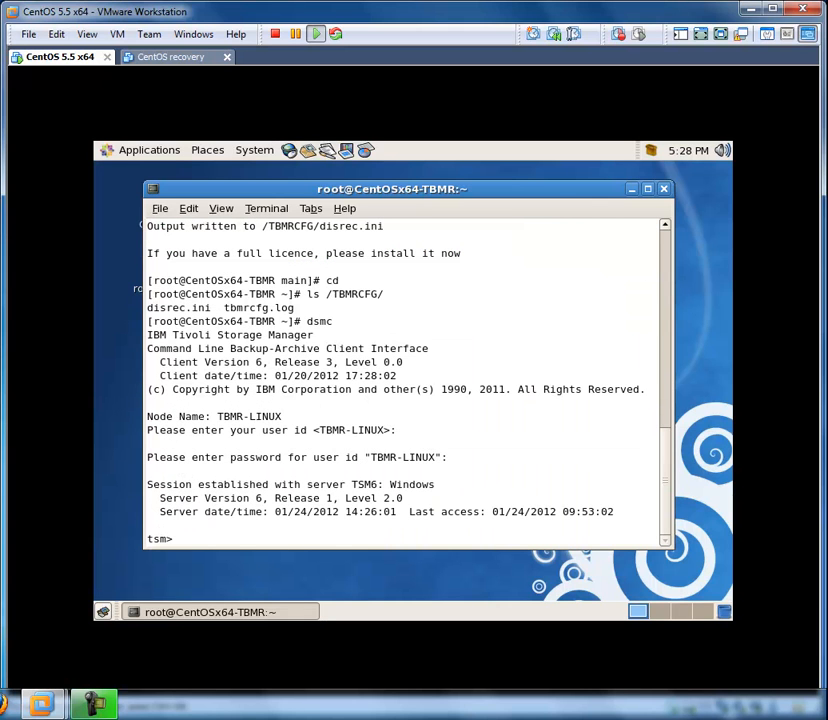
{"action": "type", "text": "inc"}
{"action": "key", "text": "Return"}
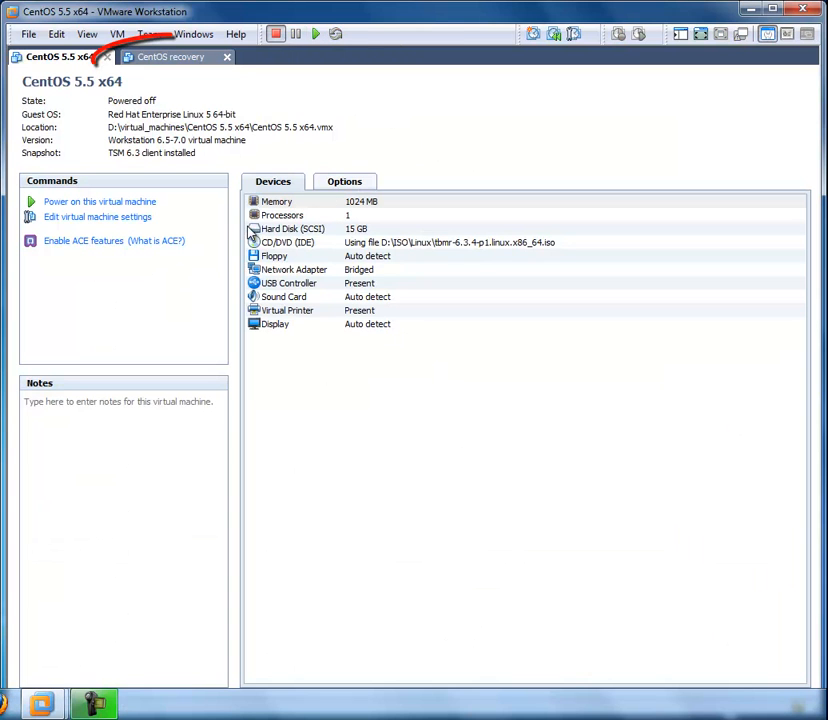
- Power on the CentOS recovery virtual machine and direct input to its console
{"action": "left_click", "coordinate": [172, 61]}
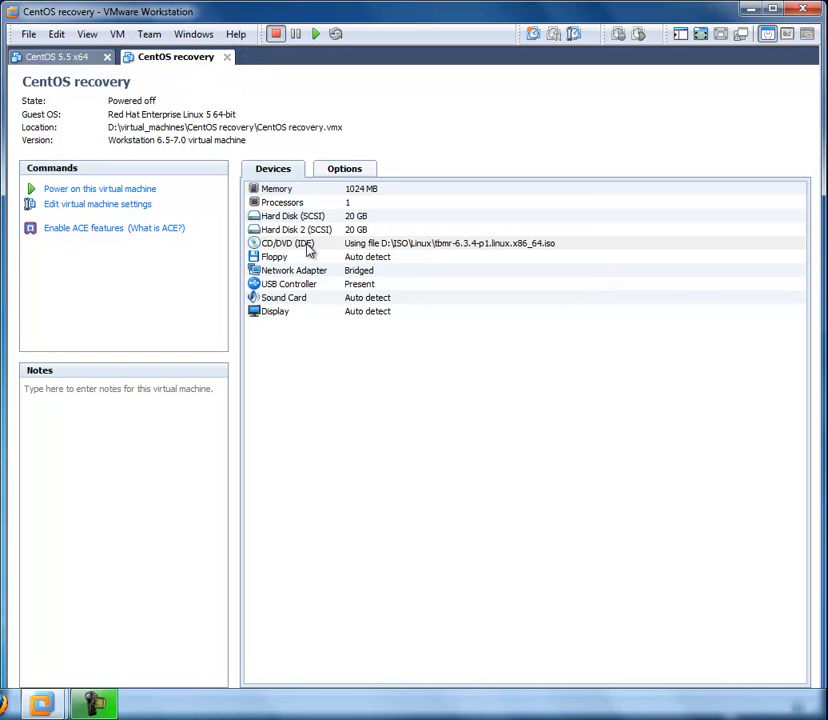
{"action": "left_click", "coordinate": [373, 246]}
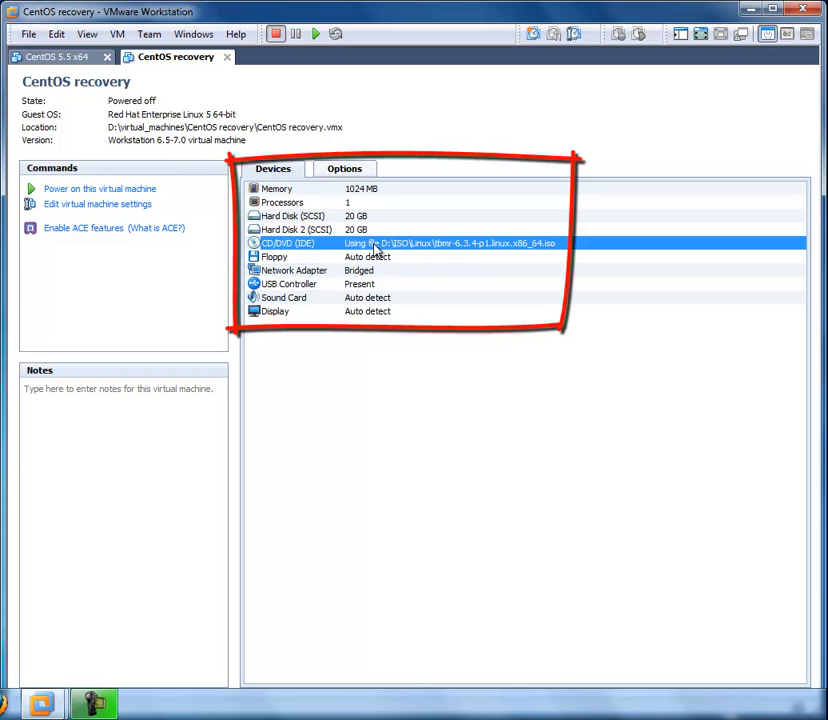
{"action": "left_click", "coordinate": [139, 191]}
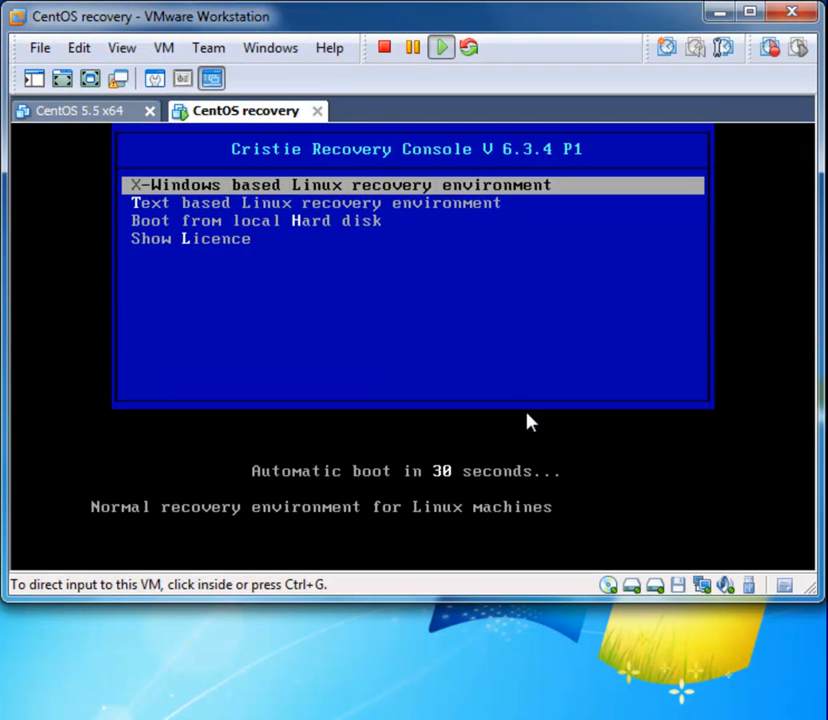
{"action": "left_click", "coordinate": [500, 395]}
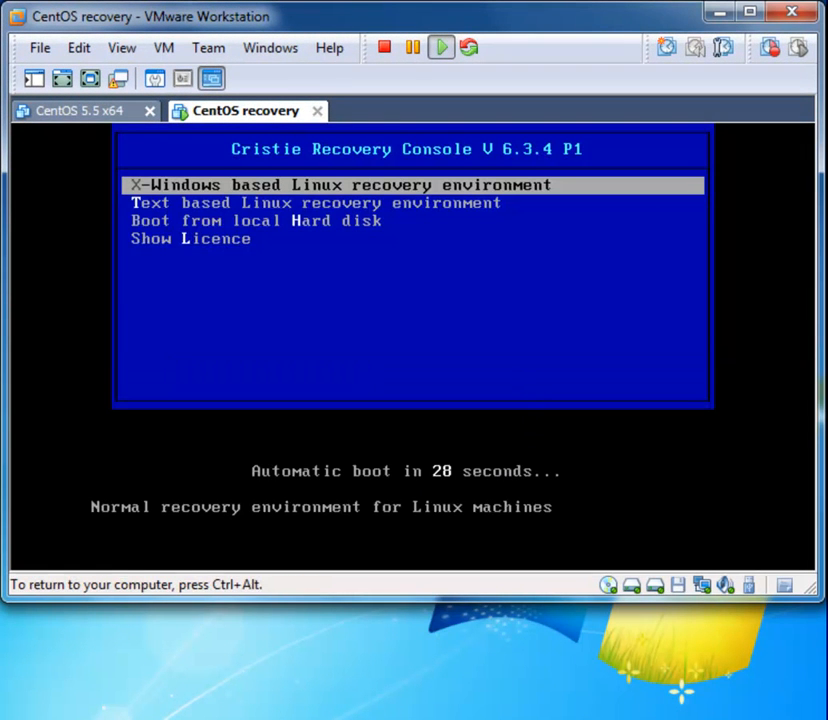
- Boot the recovery machine into the X-Windows based Linux recovery environment
{"action": "key", "text": "Down"}
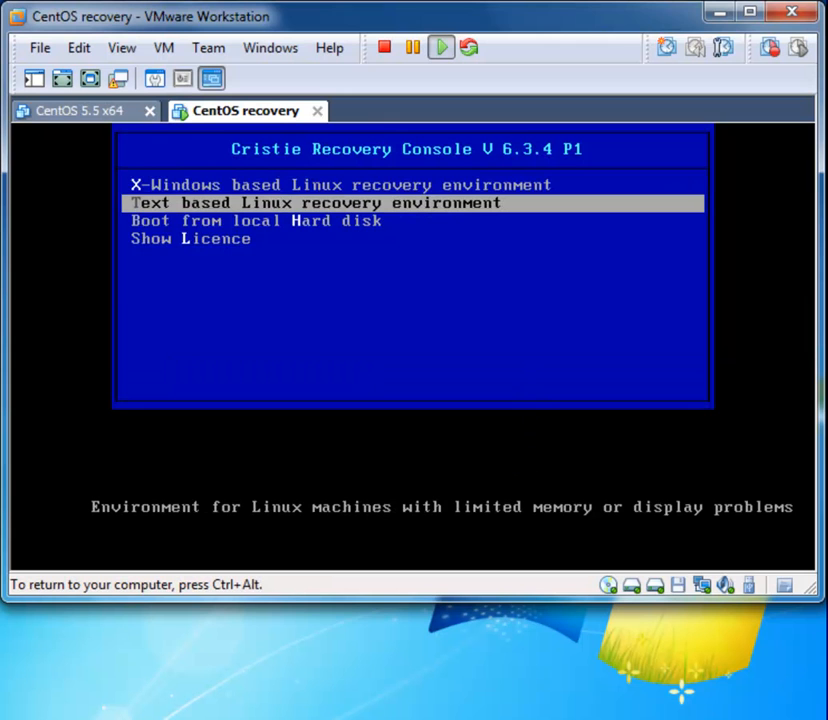
{"action": "key", "text": "Up"}
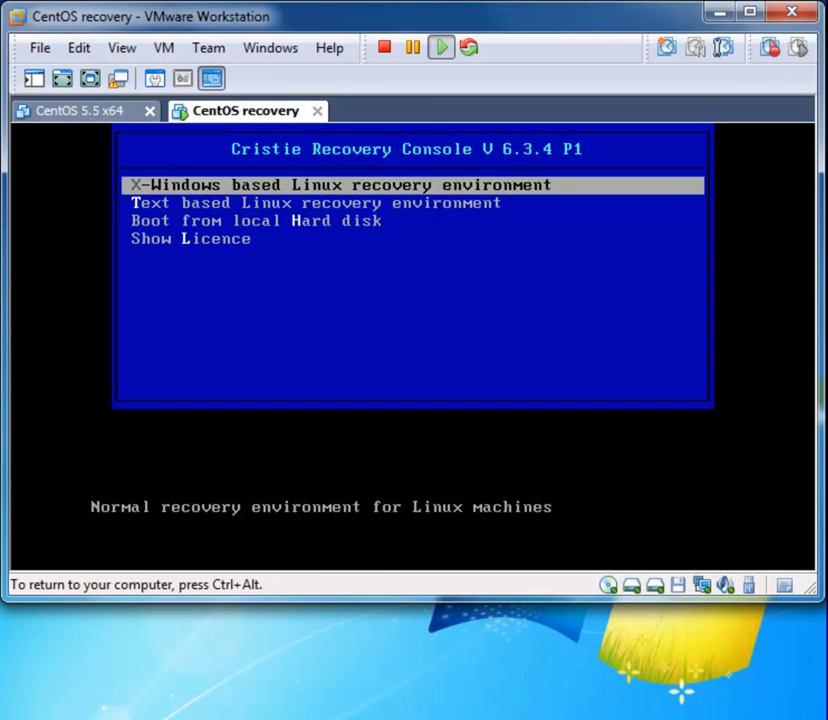
{"action": "key", "text": "Down"}
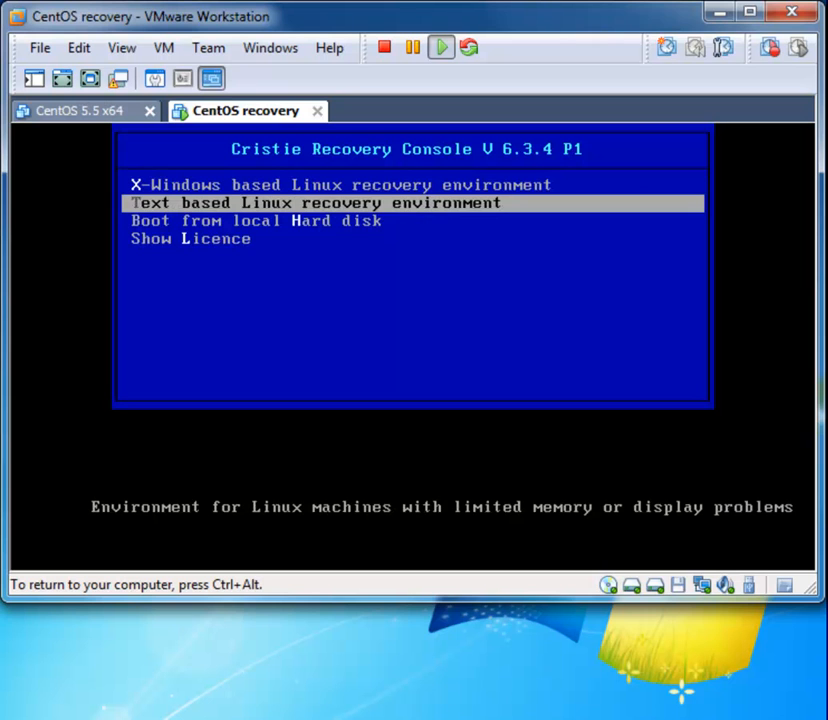
{"action": "key", "text": "Down"}
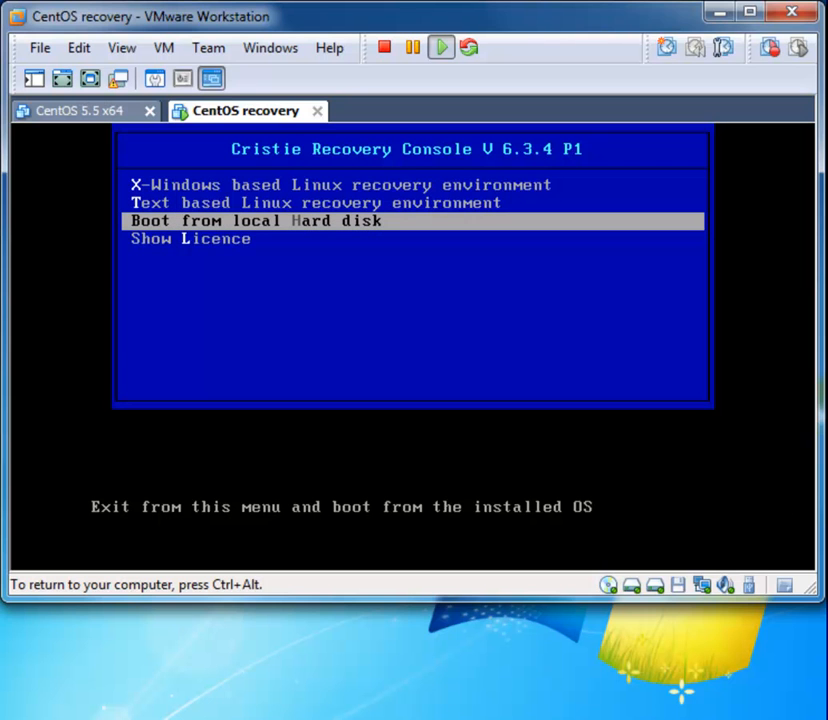
{"action": "key", "text": "Up"}
{"action": "key", "text": "Up"}
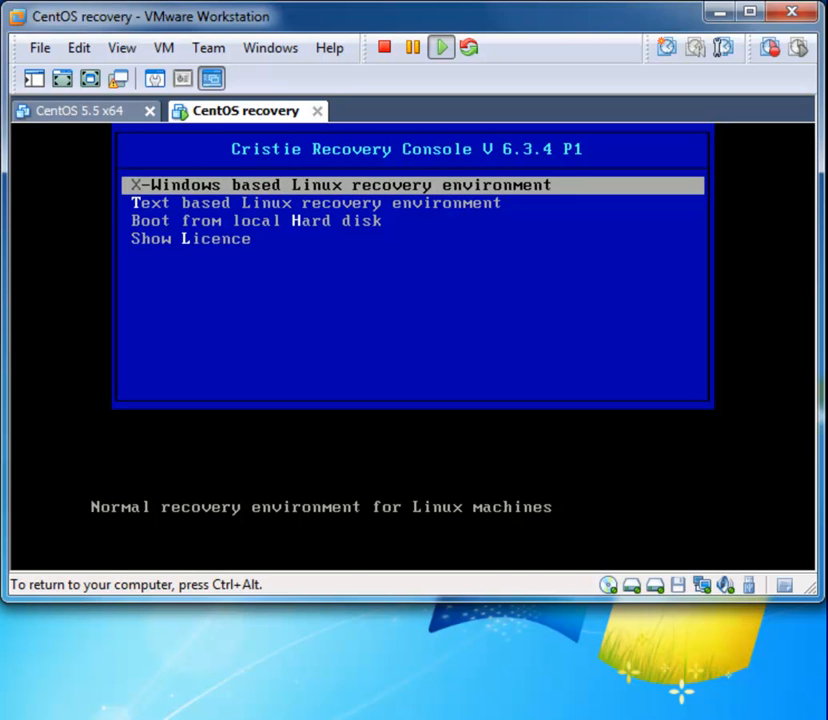
{"action": "key", "text": "Return"}
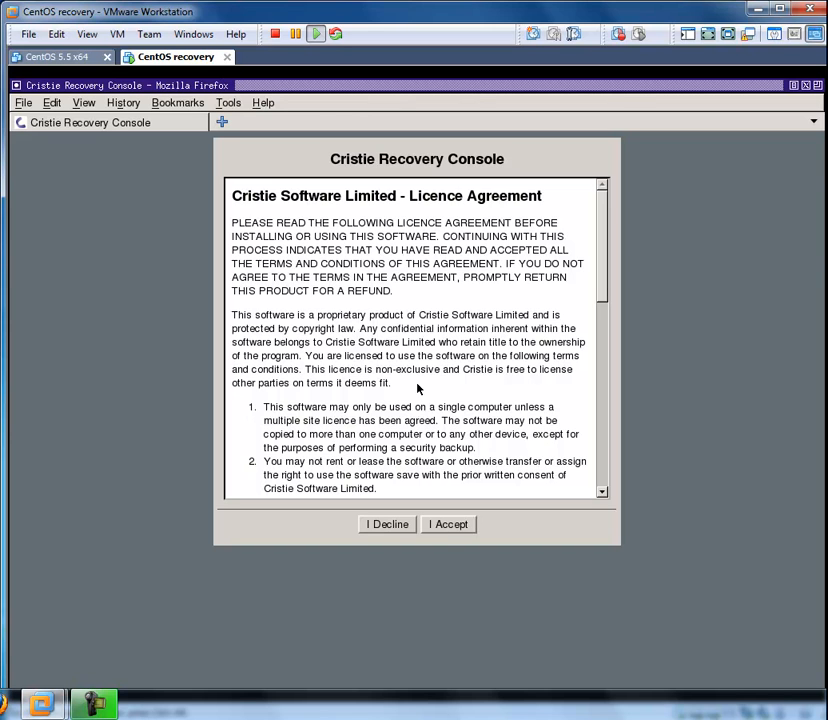
- Accept the Cristie licence agreement and start the automatic recovery wizard
{"action": "left_click", "coordinate": [448, 530]}
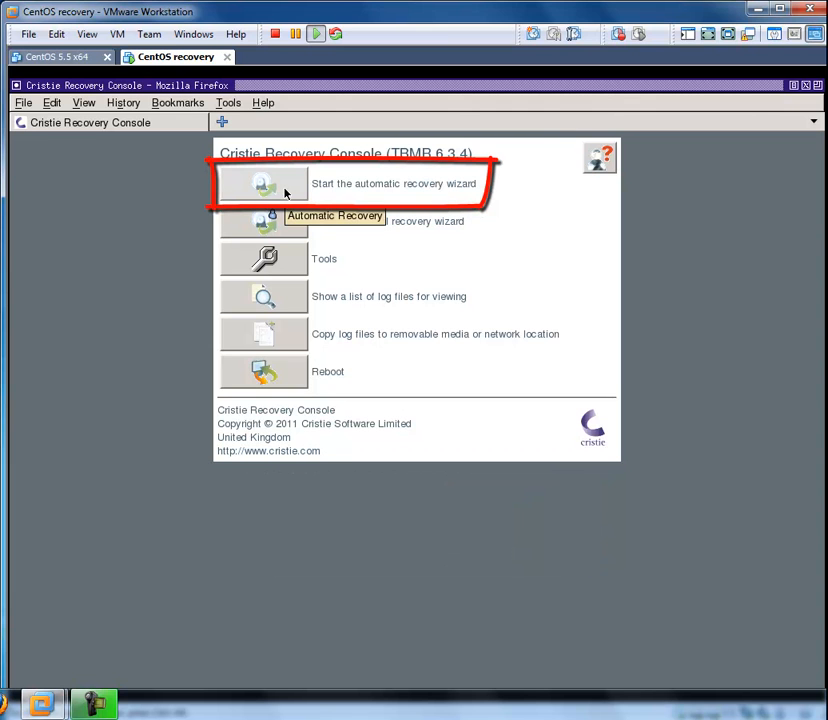
{"action": "left_click", "coordinate": [285, 193]}
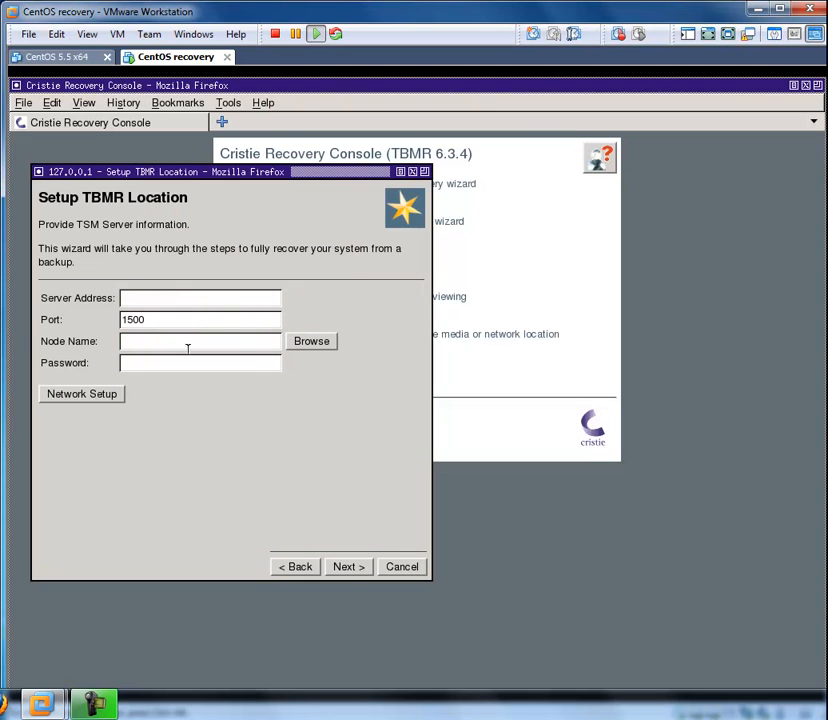
- Check the wizard's network setup and its list of available interfaces without saving changes
{"action": "left_click", "coordinate": [114, 398]}
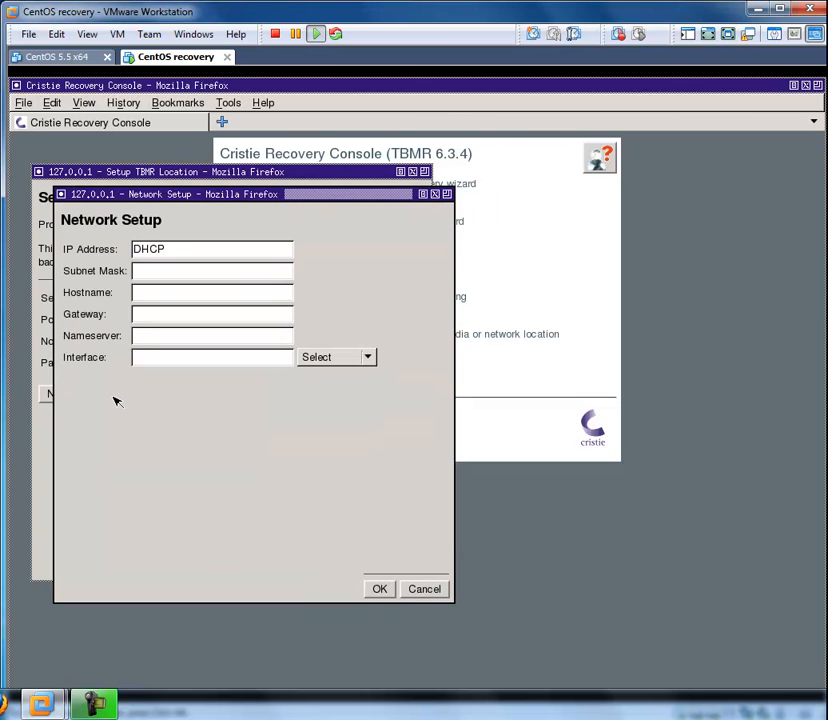
{"action": "left_click", "coordinate": [369, 357]}
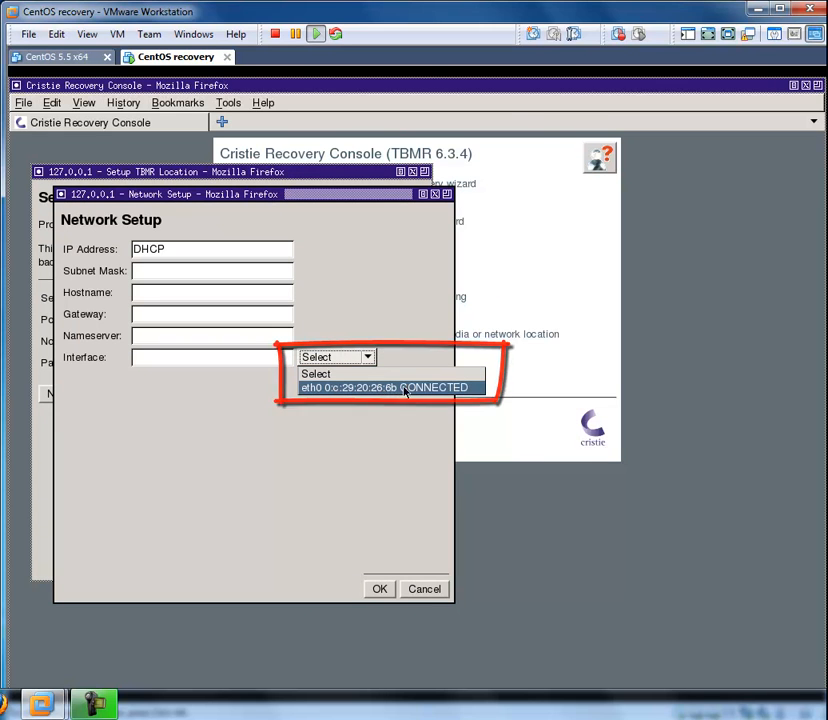
{"action": "left_click", "coordinate": [375, 348]}
{"action": "left_click", "coordinate": [425, 590]}
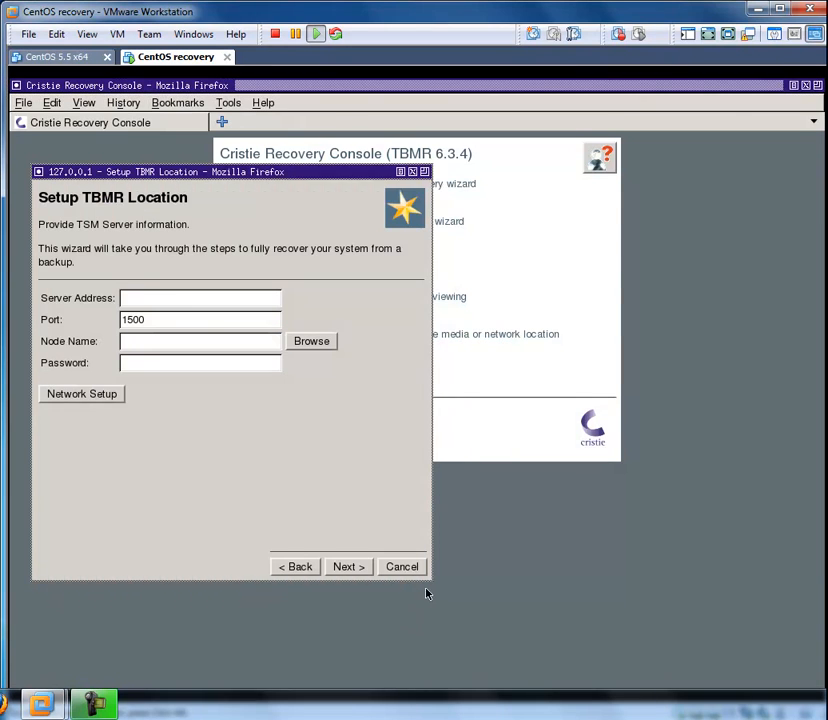
- Set the TSM server address to 10.10.2.6 and node name to tbmr-linux, enter the node's password, and continue
{"action": "left_click", "coordinate": [176, 297]}
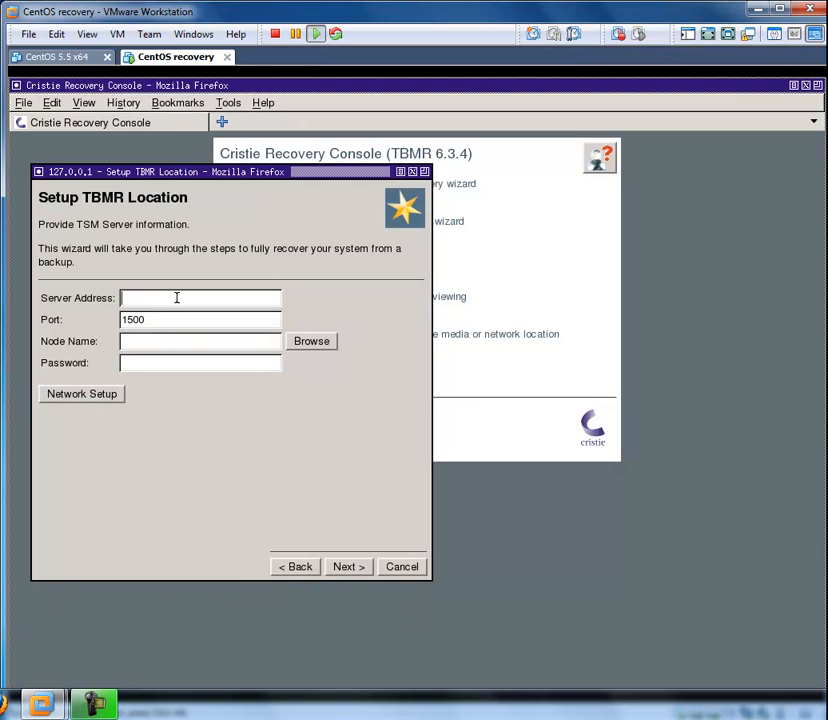
{"action": "type", "text": "10.10.2.6"}
{"action": "key", "text": "Tab"}
{"action": "key", "text": "Tab"}
{"action": "type", "text": "tbmr-linux"}
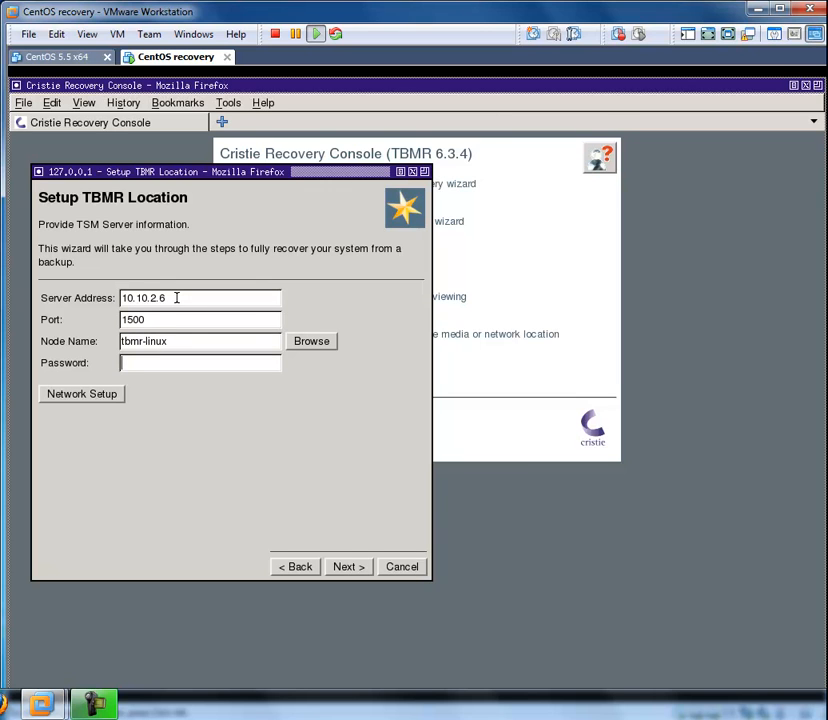
{"action": "type", "text": "********"}
{"action": "left_click", "coordinate": [347, 568]}
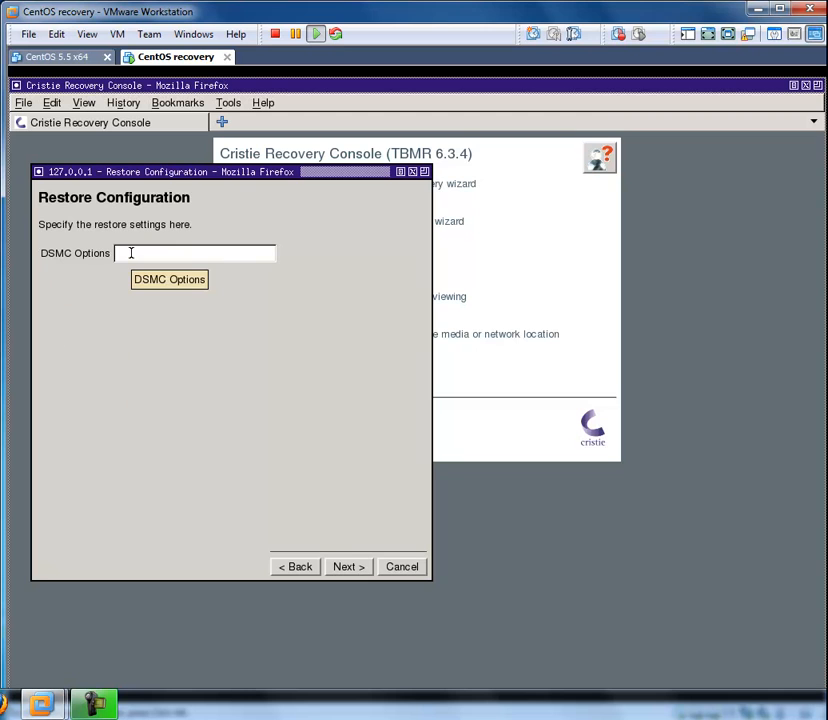
- Copy the configuration from the backup with DSMC Options left empty, and continue to the recovery settings with Dissimilar Hardware off
{"action": "left_click", "coordinate": [348, 568]}
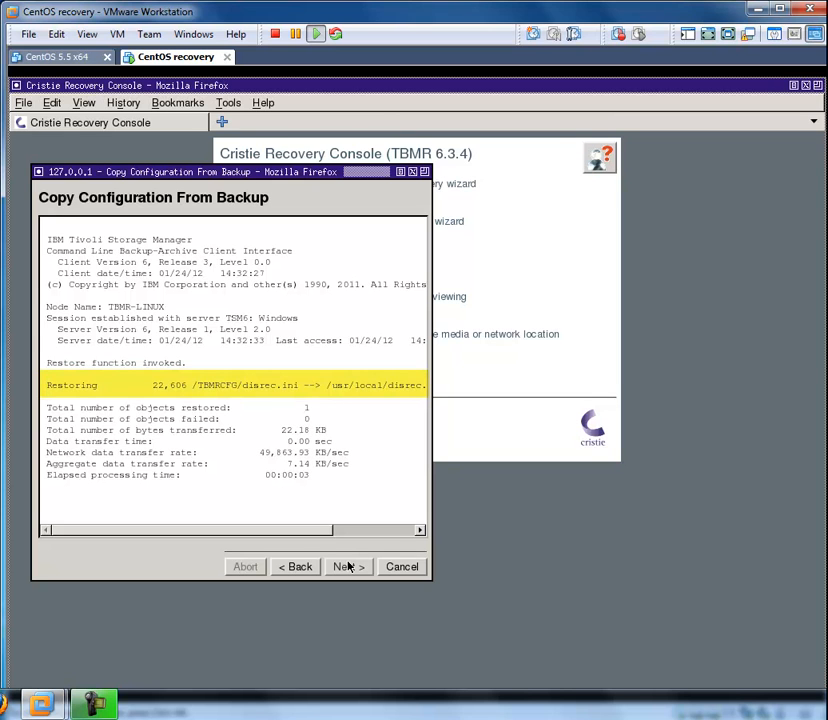
{"action": "left_click", "coordinate": [348, 567]}
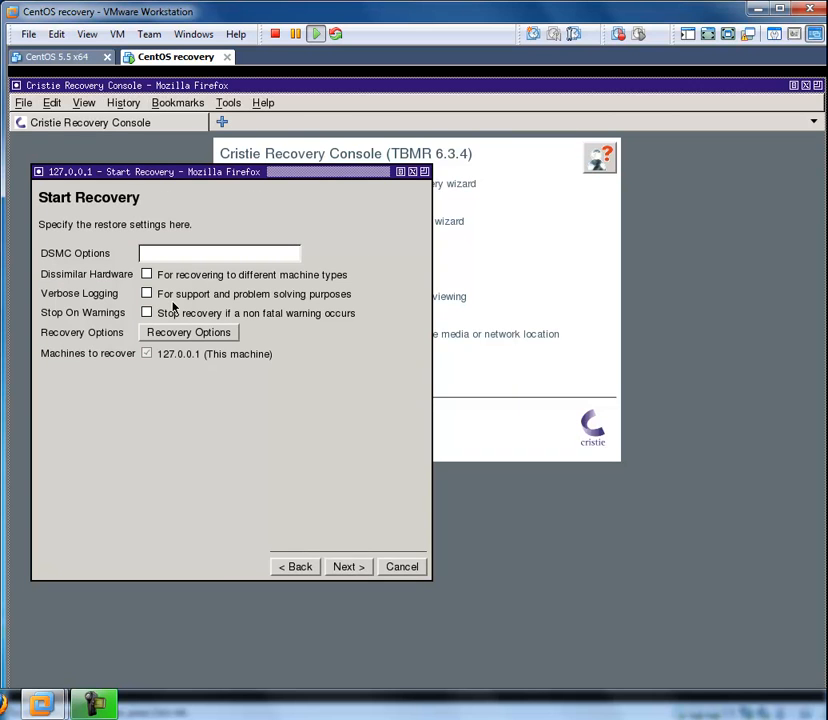
{"action": "left_click", "coordinate": [147, 275]}
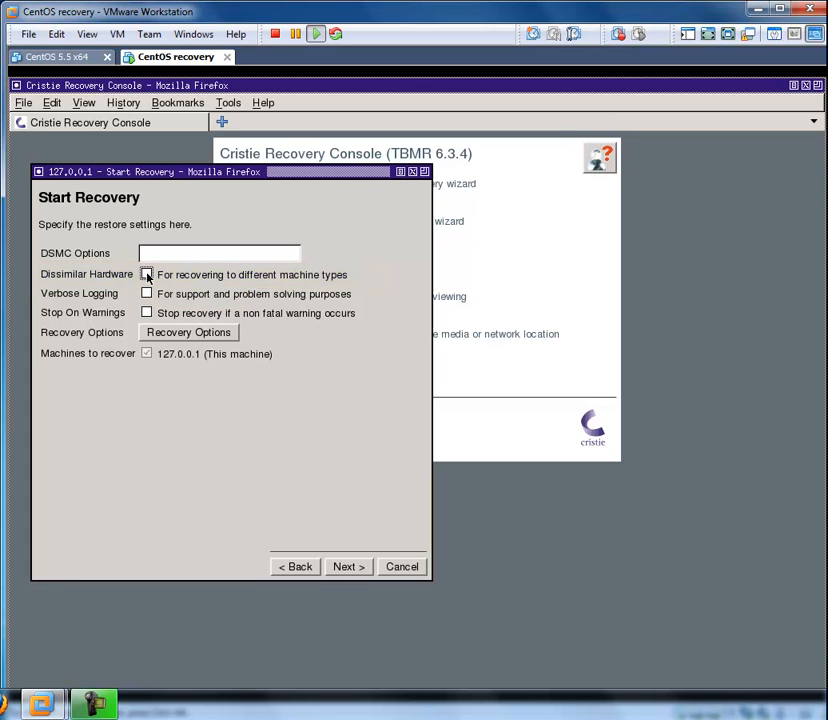
- Examine the disk mapping in the recovery options and the summary of the original /dev/sda disk
{"action": "left_click", "coordinate": [192, 337]}
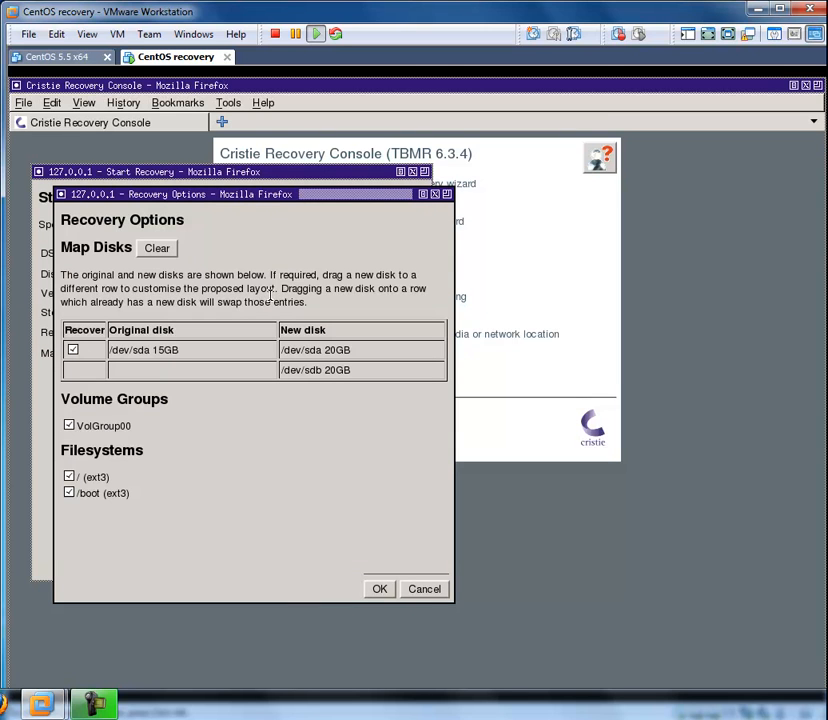
{"action": "left_click", "coordinate": [288, 351]}
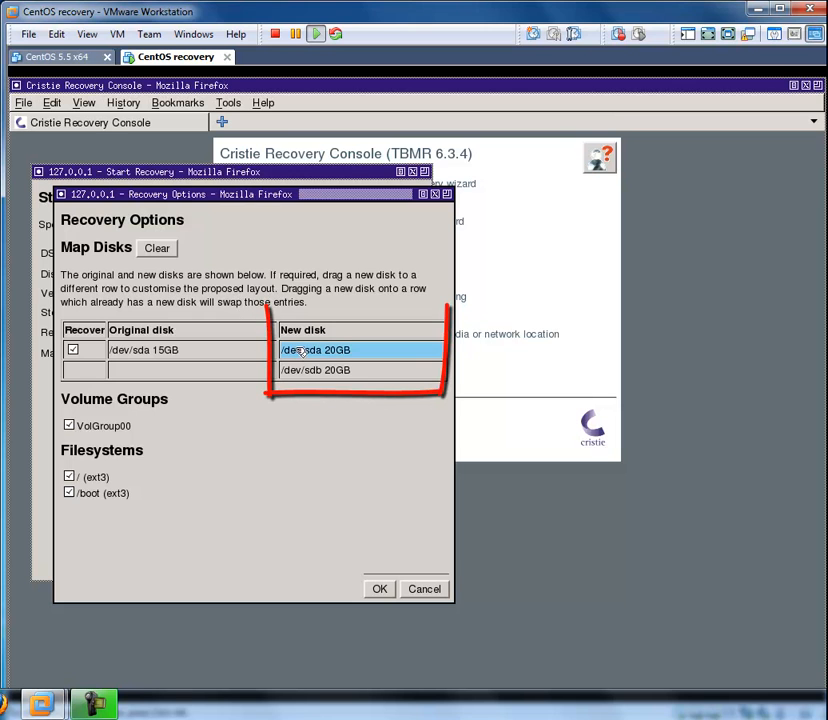
{"action": "left_click_drag", "start_coordinate": [357, 351], "coordinate": [362, 371]}
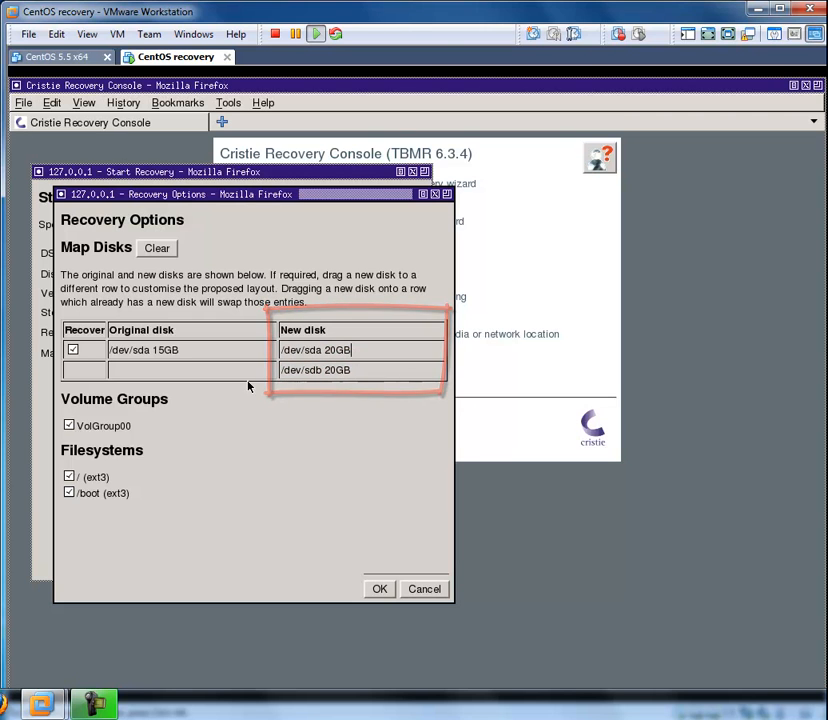
{"action": "left_click", "coordinate": [157, 352]}
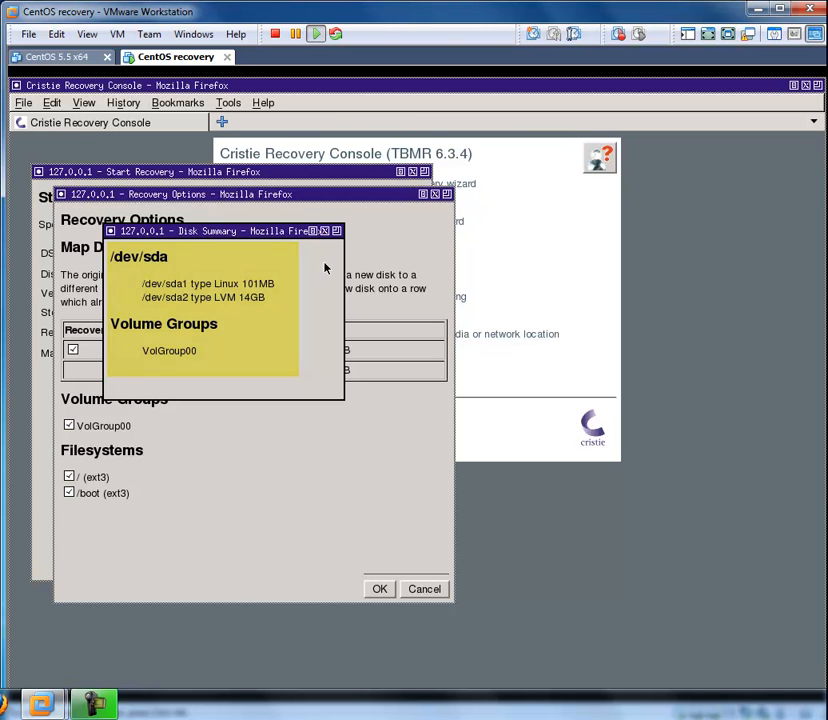
{"action": "left_click", "coordinate": [336, 231]}
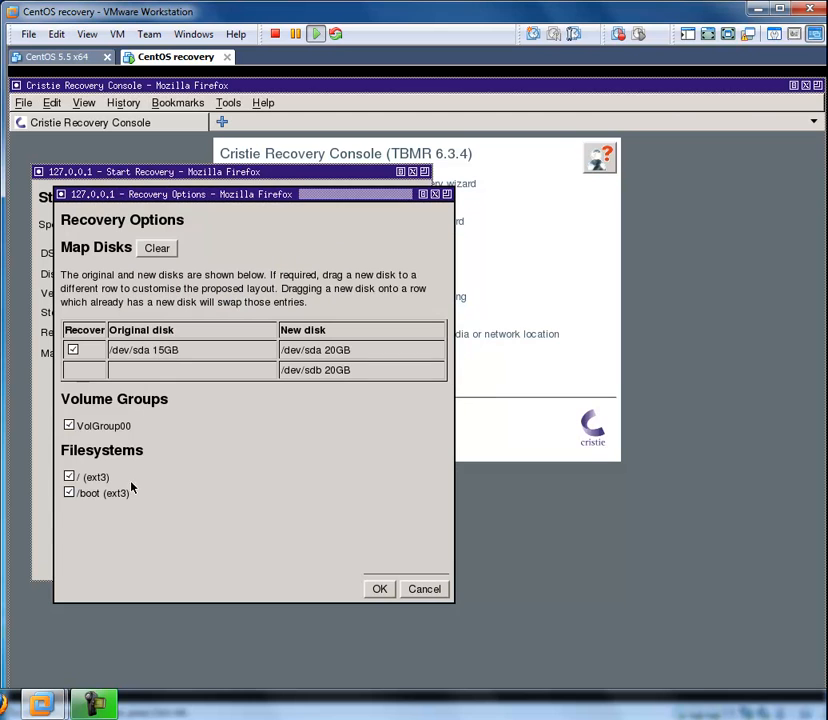
- Save the recovery options with original disk /dev/sda, VolGroup00, / and /boot selected, and start the recovery
{"action": "left_click", "coordinate": [73, 350]}
{"action": "left_click", "coordinate": [73, 352]}
{"action": "left_click", "coordinate": [69, 426]}
{"action": "left_click", "coordinate": [69, 477]}
{"action": "left_click", "coordinate": [69, 493]}
{"action": "left_click", "coordinate": [69, 477]}
{"action": "left_click", "coordinate": [69, 425]}
{"action": "left_click", "coordinate": [69, 477]}
{"action": "left_click", "coordinate": [382, 591]}
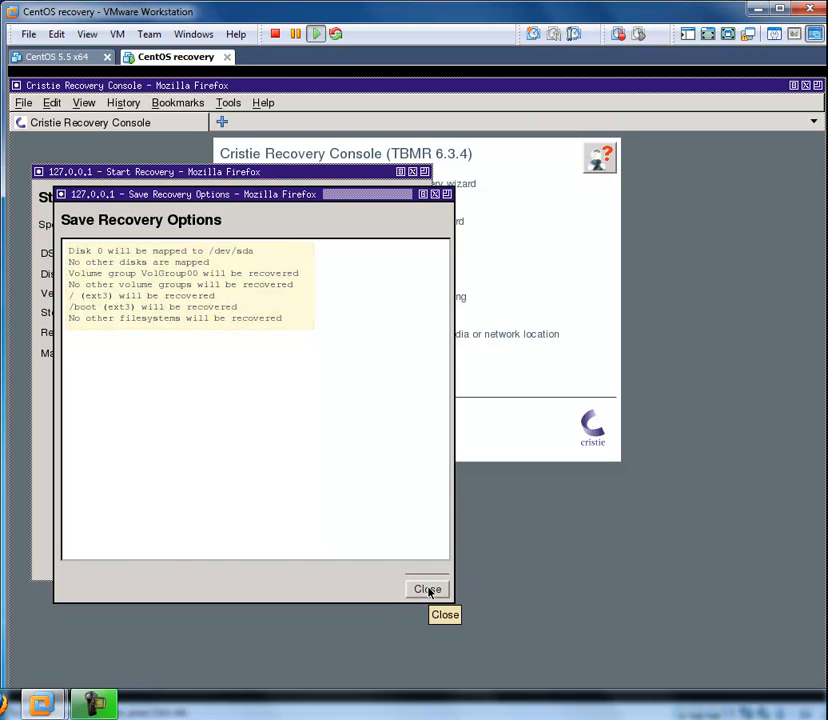
{"action": "left_click", "coordinate": [428, 589]}
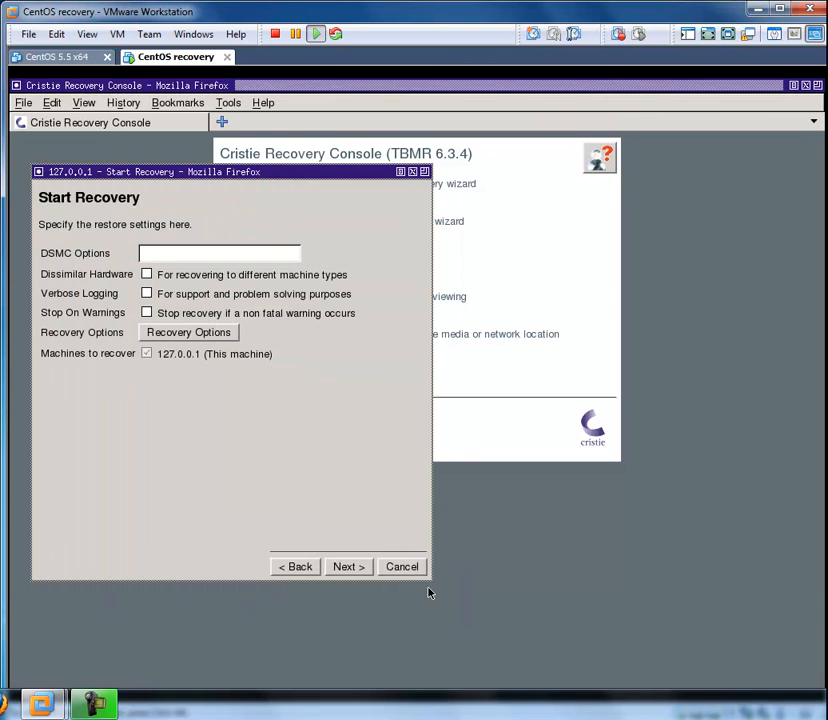
{"action": "left_click", "coordinate": [347, 567]}
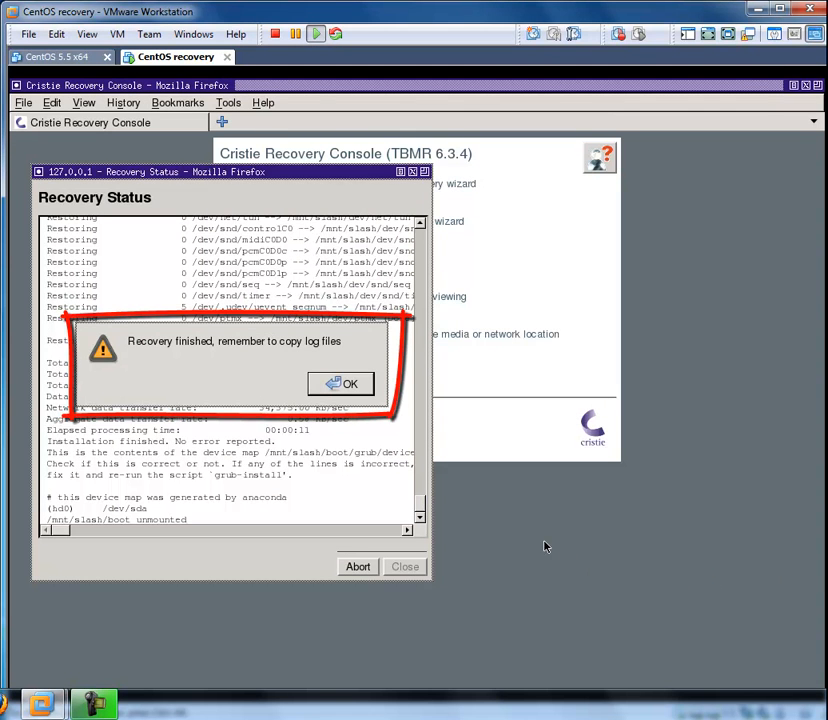
- Close the finished recovery status and start choosing a destination directory for copying the log files
{"action": "left_click", "coordinate": [361, 391]}
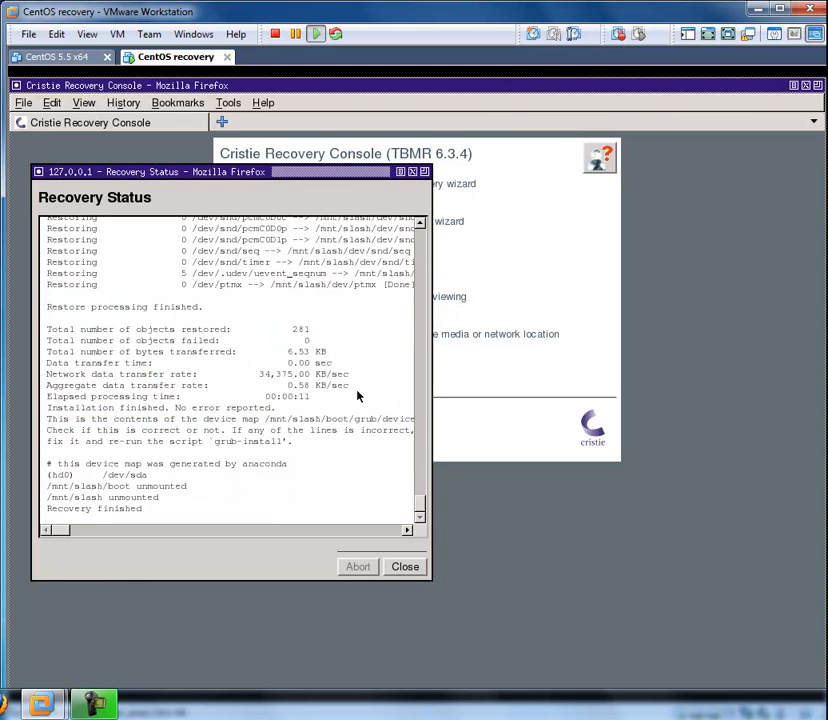
{"action": "left_click", "coordinate": [405, 567]}
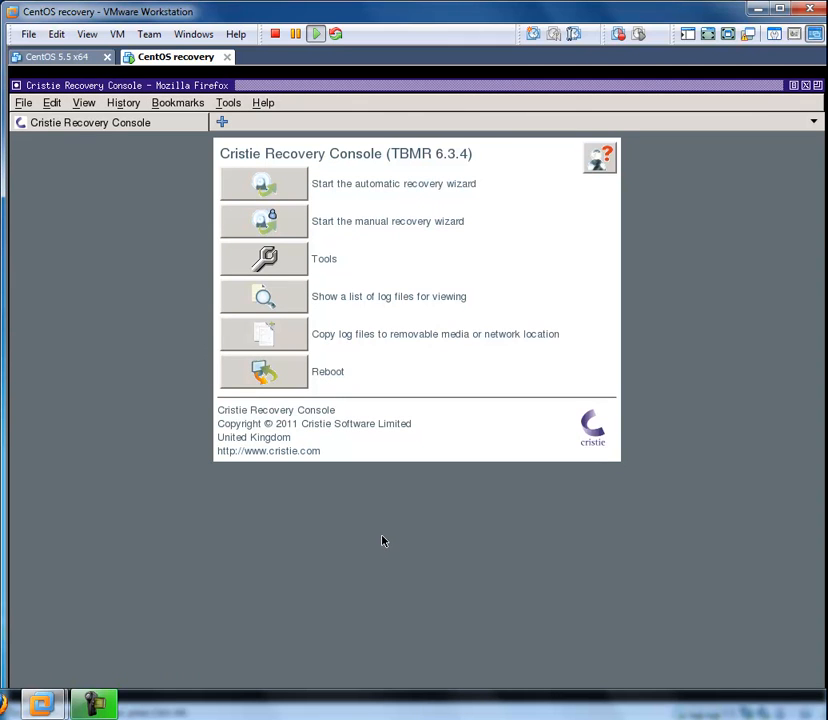
{"action": "left_click", "coordinate": [271, 340]}
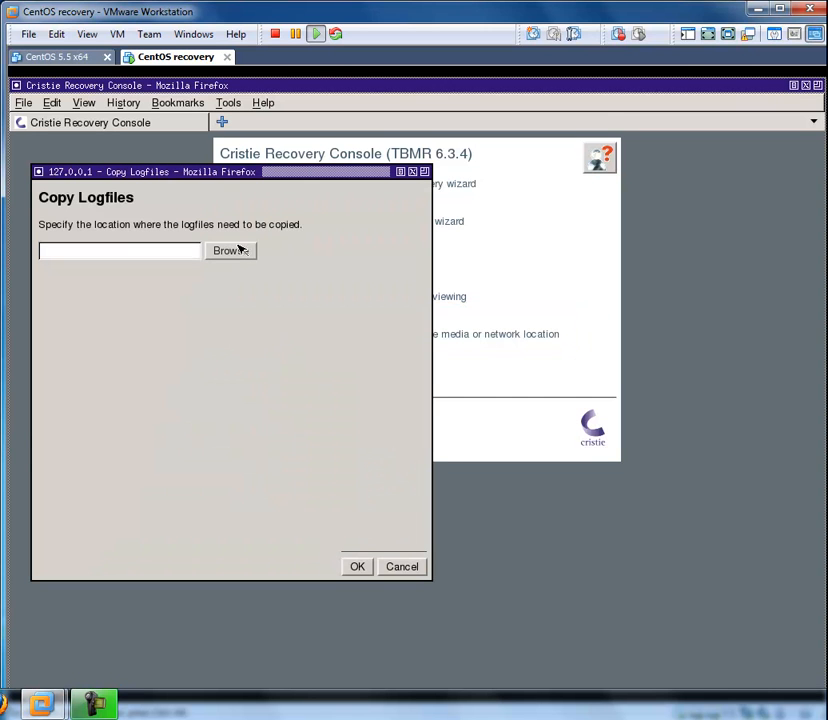
{"action": "left_click", "coordinate": [237, 254]}
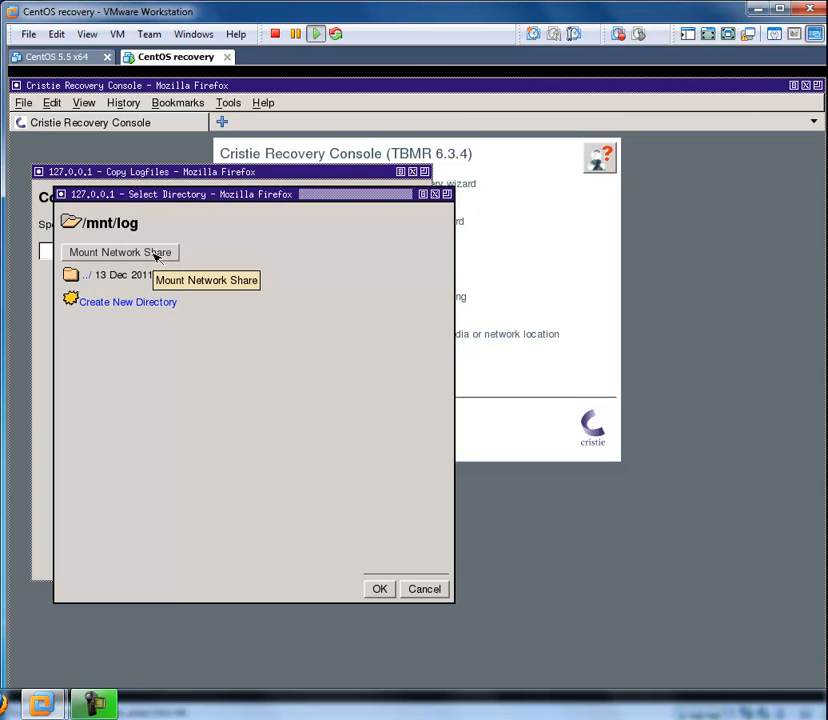
- Mount the network share //10.10.2.231/log at /mnt/log with the domain username and password, leaving the IP address empty
{"action": "left_click", "coordinate": [155, 254]}
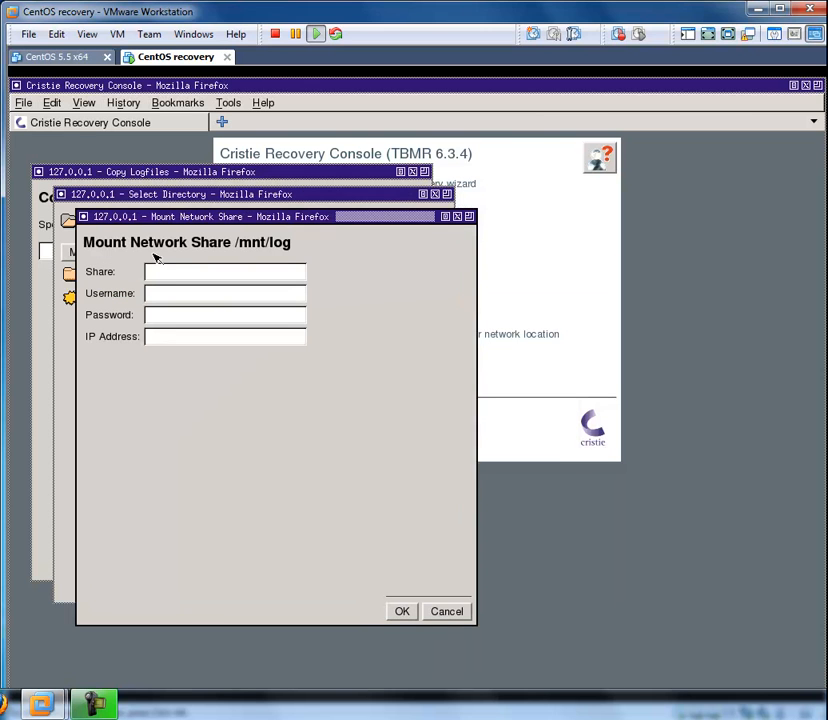
{"action": "type", "text": "//"}
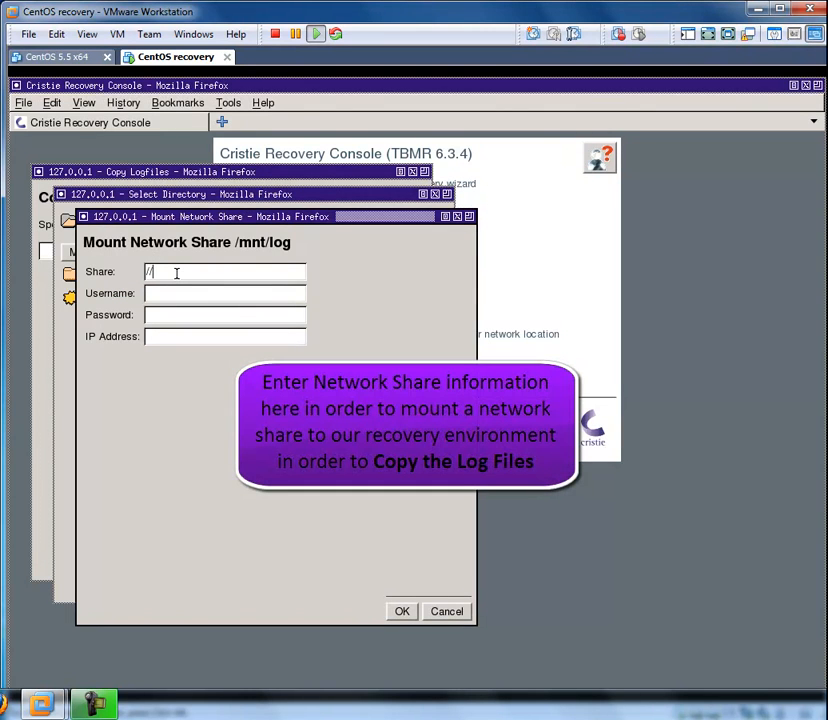
{"action": "type", "text": "10.1.2.231/log"}
{"action": "key", "text": "Tab"}
{"action": "type", "text": "STROUD/Simonb"}
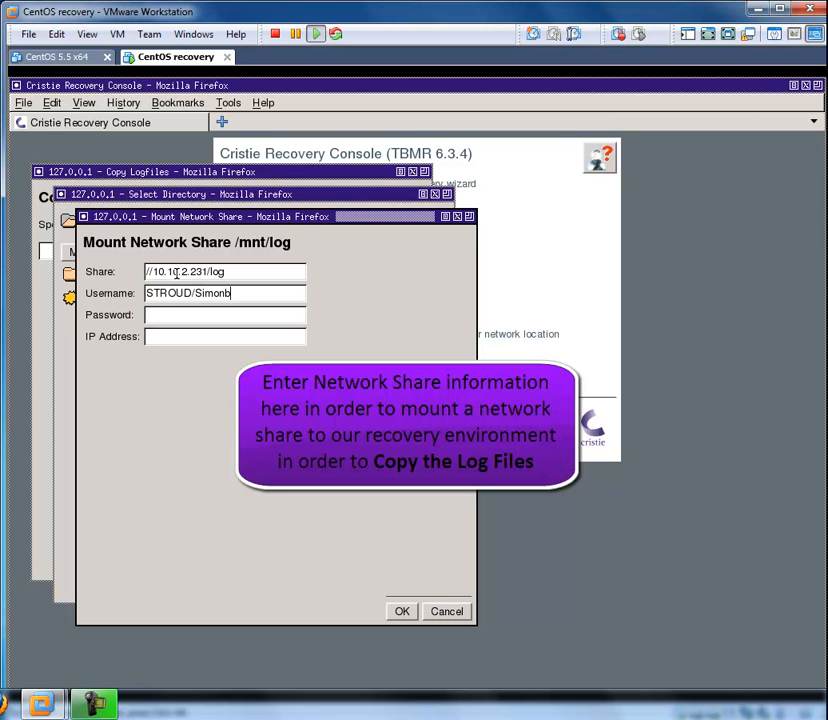
{"action": "key", "text": "Tab"}
{"action": "type", "text": "**********"}
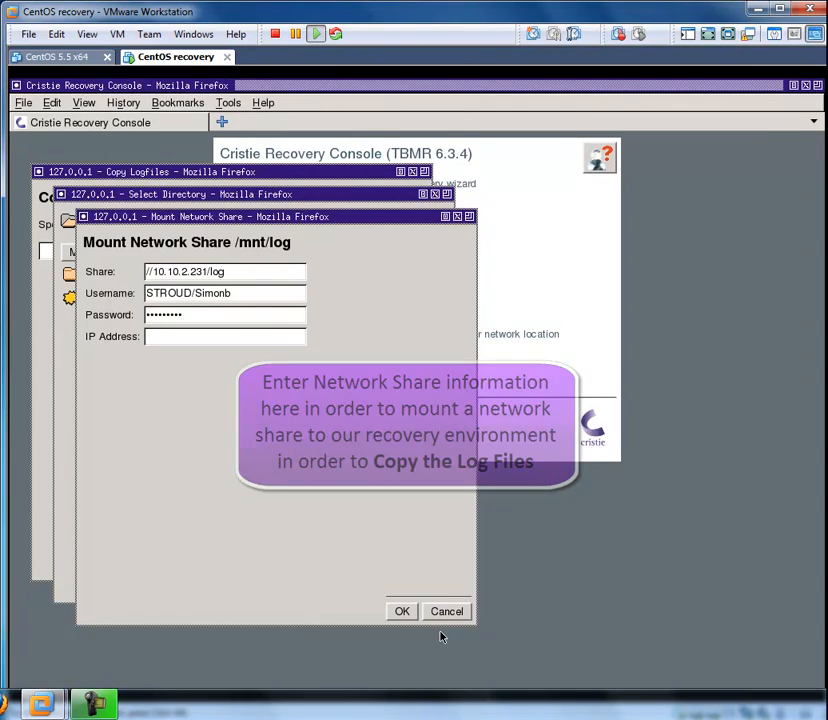
{"action": "left_click", "coordinate": [402, 612]}
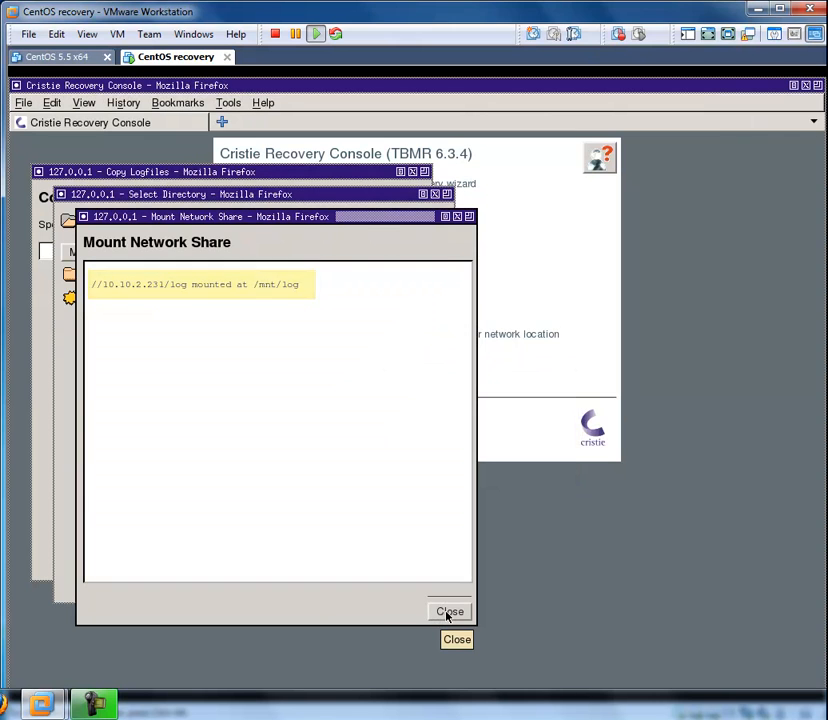
{"action": "left_click", "coordinate": [446, 614]}
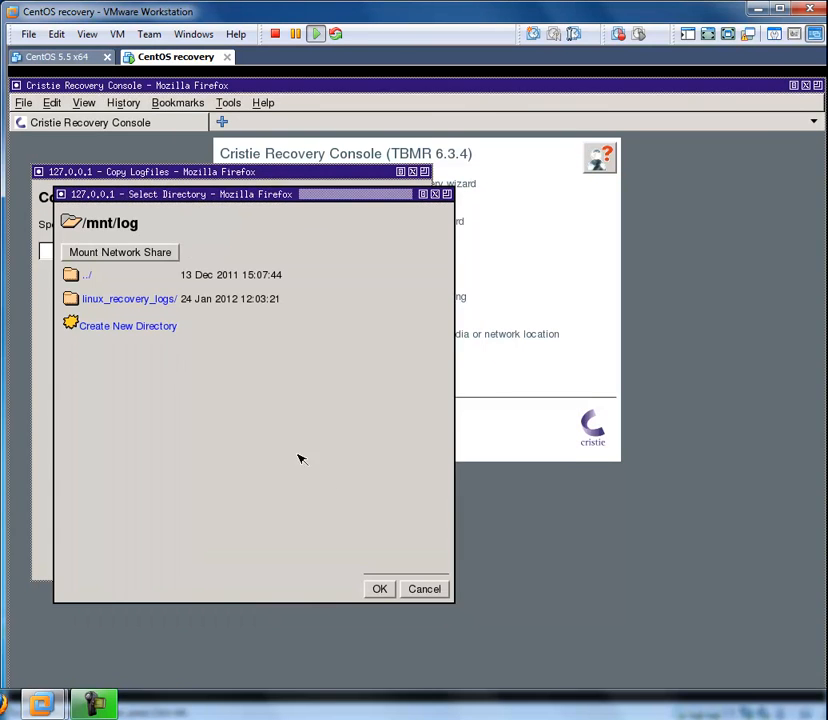
- Copy the log files to the linux_recovery_logs directory on the mounted share, check the archive's full path, and close the copy report
{"action": "left_click", "coordinate": [148, 299]}
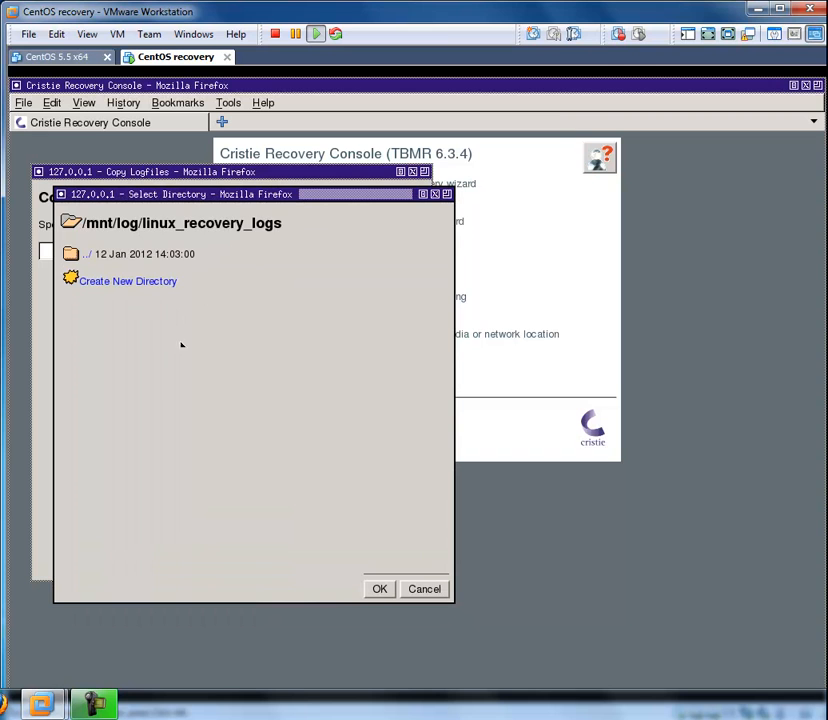
{"action": "left_click", "coordinate": [381, 589]}
{"action": "left_click", "coordinate": [369, 567]}
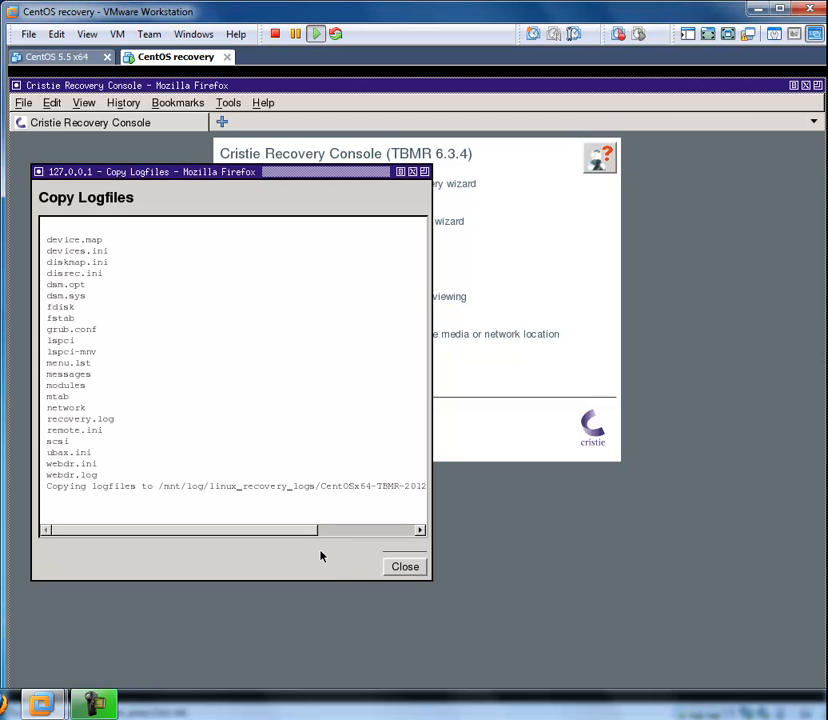
{"action": "left_click_drag", "start_coordinate": [268, 535], "coordinate": [378, 539]}
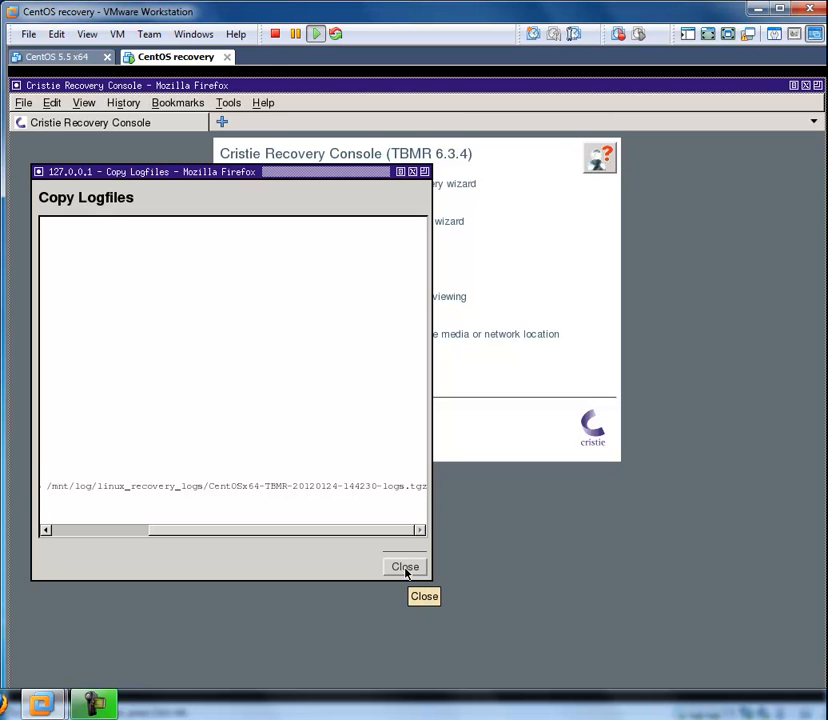
{"action": "left_click", "coordinate": [405, 567]}
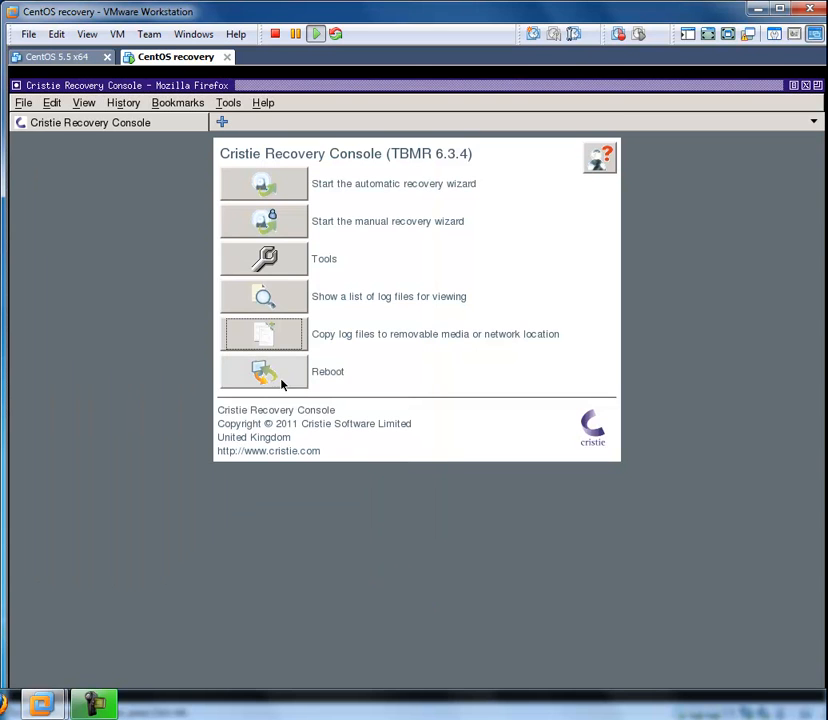
- Reboot the virtual machine into the recovered CentOS system and log in as root with the account password
{"action": "left_click", "coordinate": [268, 375]}
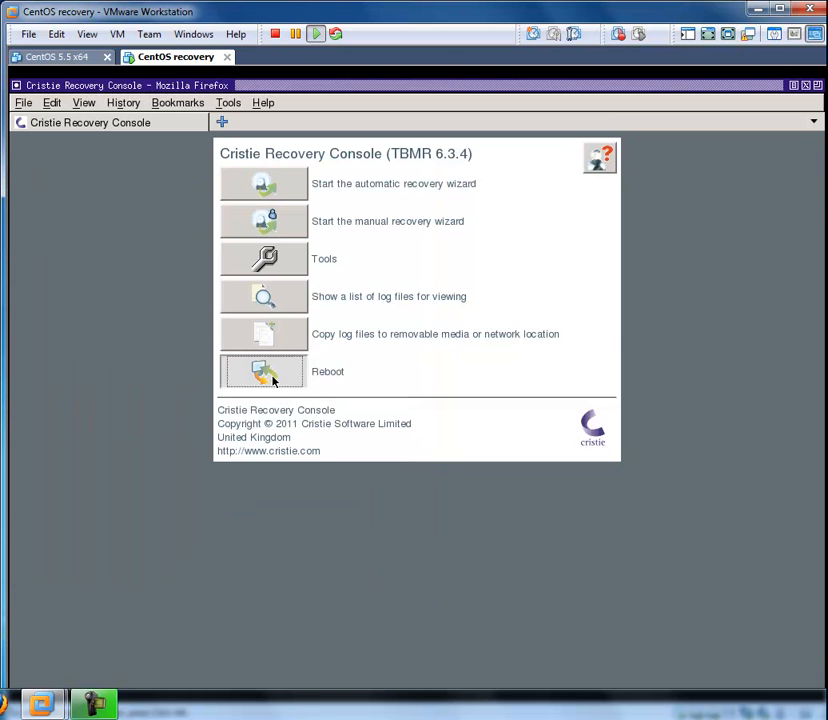
{"action": "left_click", "coordinate": [558, 400]}
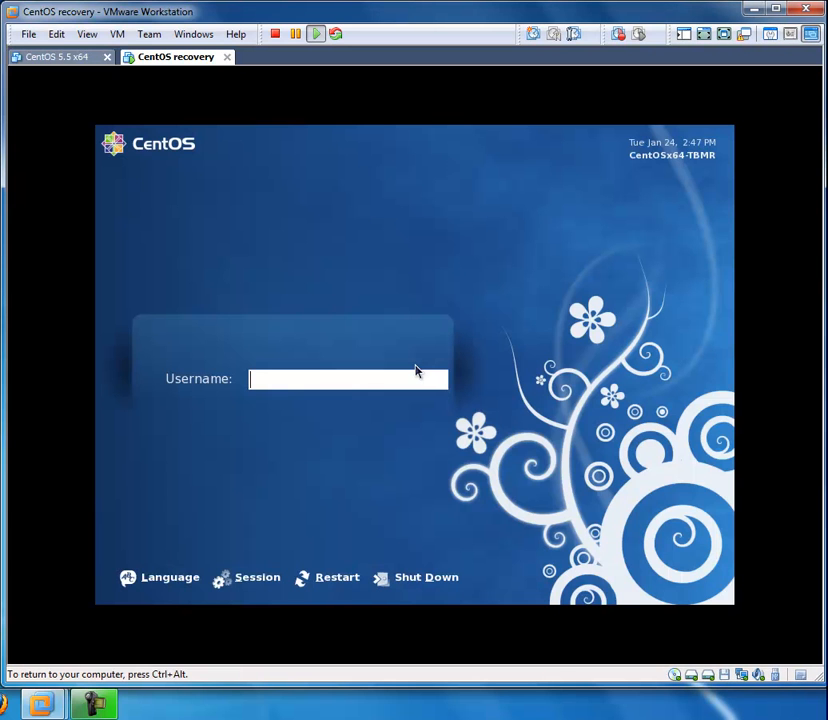
{"action": "type", "text": "root"}
{"action": "key", "text": "Return"}
{"action": "type", "text": "********"}
{"action": "key", "text": "Return"}
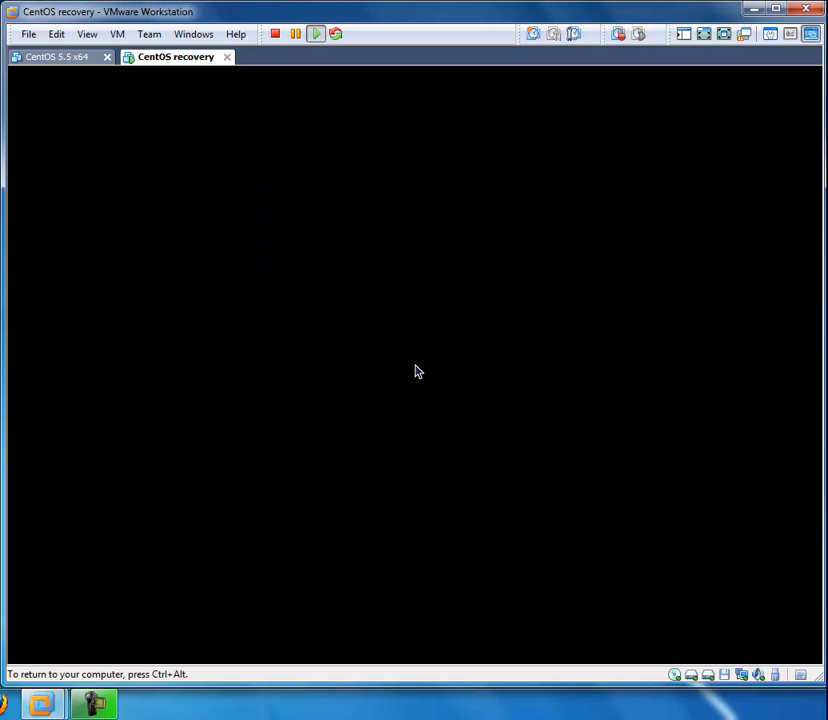